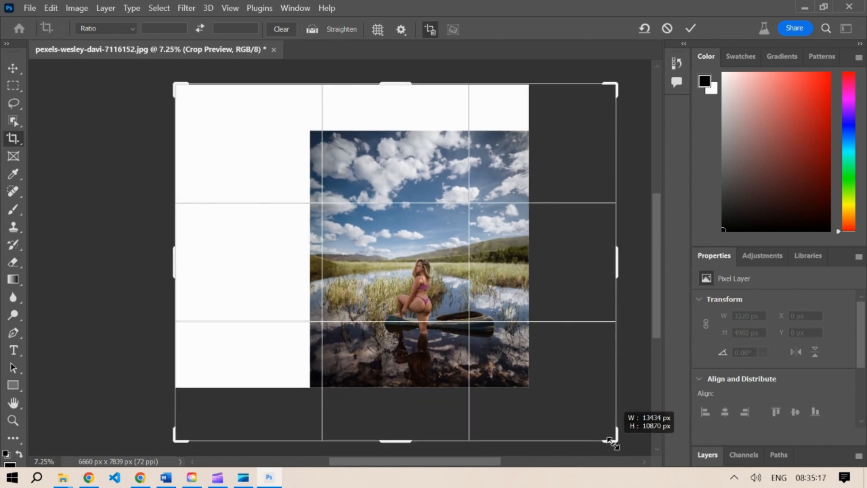
# Extend the canvas around the lake photo to 13434 x 11503 px and select the blank border with a slight overlap onto the photo.
pyautogui.moveTo(392, 223); pyautogui.dragTo(365, 243)
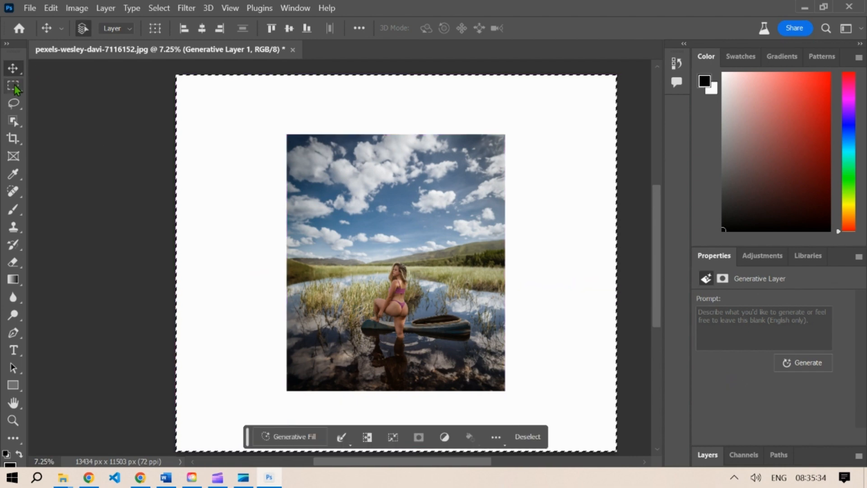
pyautogui.press('m')
pyautogui.moveTo(286, 135); pyautogui.dragTo(493, 384)
# Fill the selected border with Generative Fill using an empty prompt, and preview the second and third variations.
pyautogui.click(289, 436)
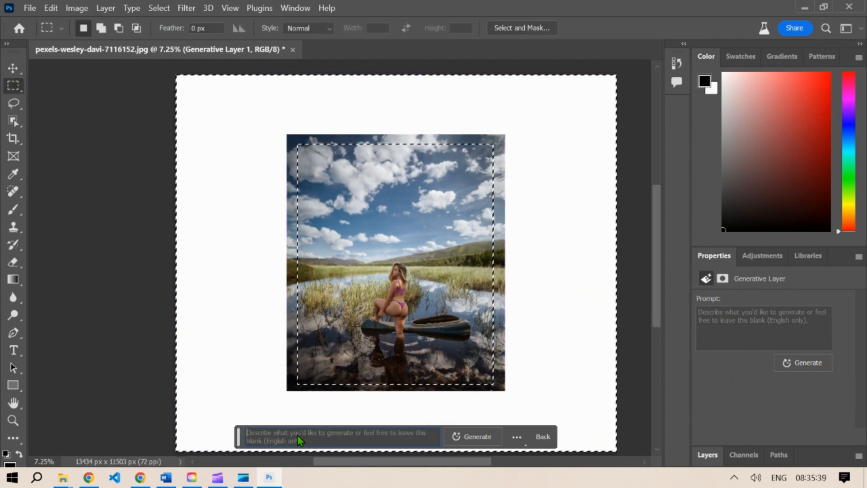
pyautogui.click(477, 435)
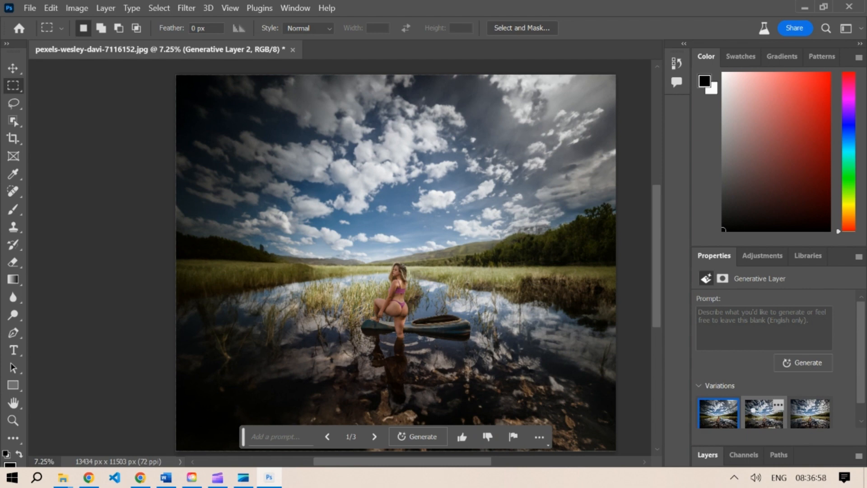
pyautogui.click(763, 413)
pyautogui.click(810, 413)
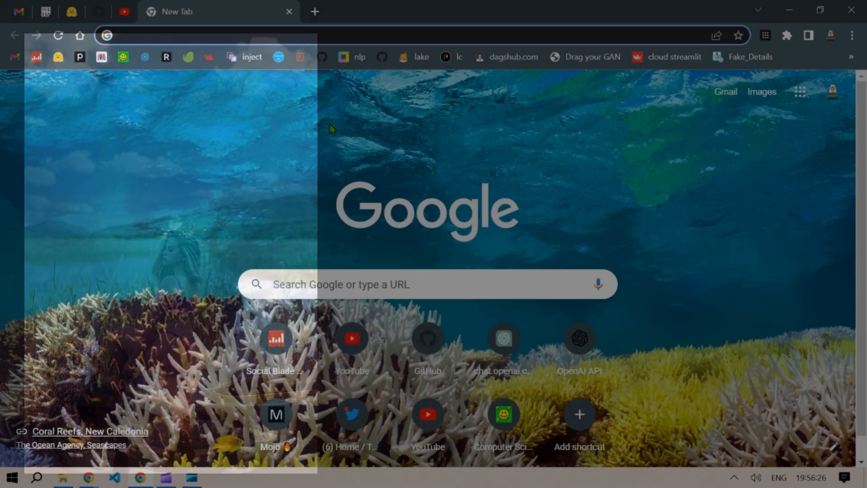
# Search the web in Chrome for "adobe creative cloud" and open Adobe's Creative Cloud details and products page.
pyautogui.write('adobe creative cloud')
pyautogui.press('Return')
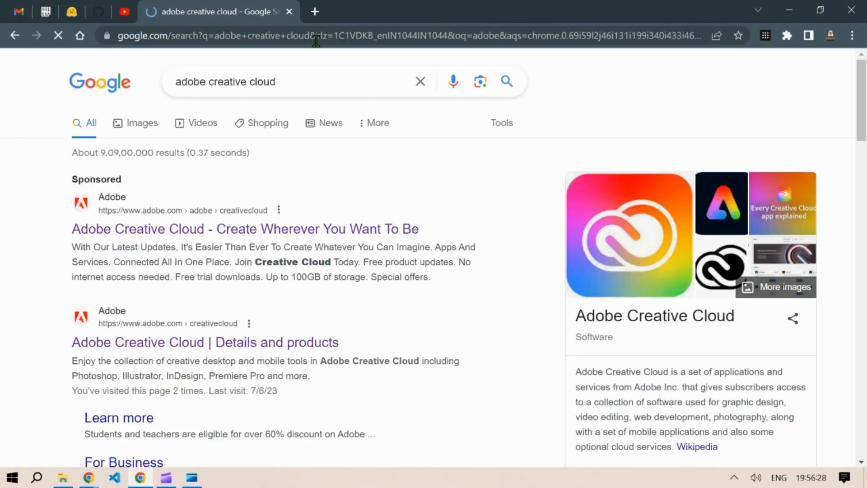
pyautogui.scroll(-2, 345, 194)
pyautogui.click(329, 279)
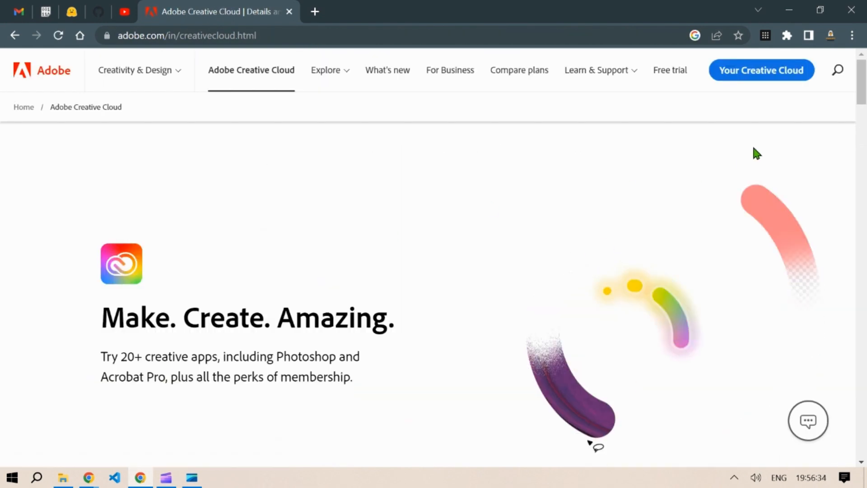
# Go to Your Creative Cloud and, through the account overview, access the plan's apps and services.
pyautogui.click(751, 72)
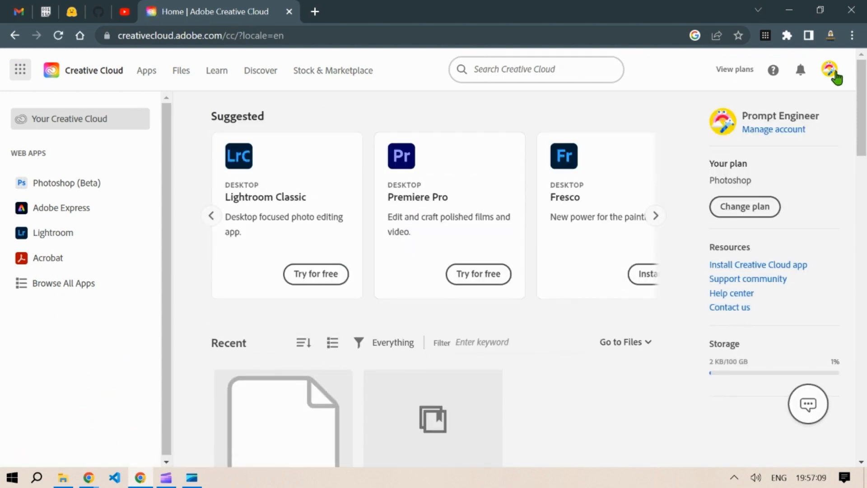
pyautogui.click(833, 73)
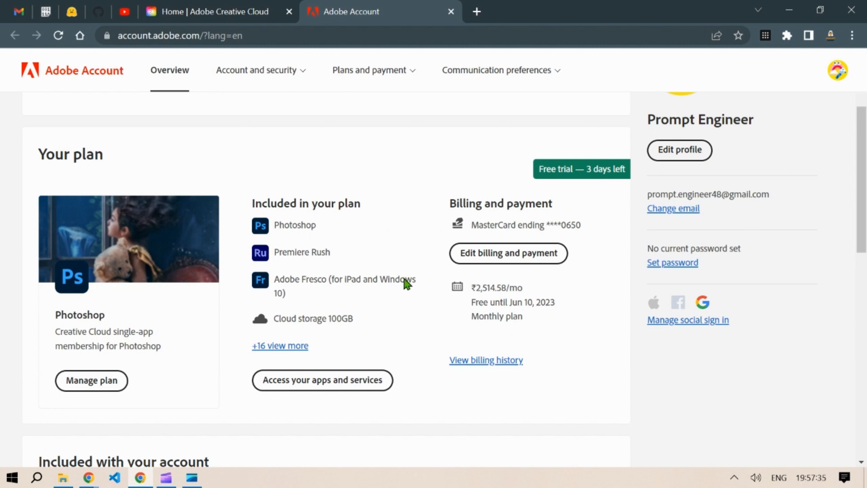
pyautogui.click(332, 382)
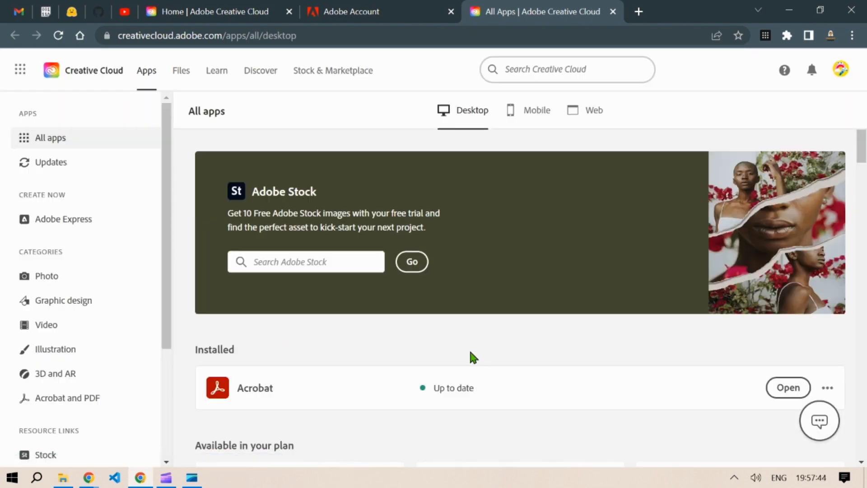
# Download Creative Cloud from the apps available in the plan, saving Creative_Cloud_Set-Up.exe in the Downloads folder.
pyautogui.scroll(-4, 124, 312)
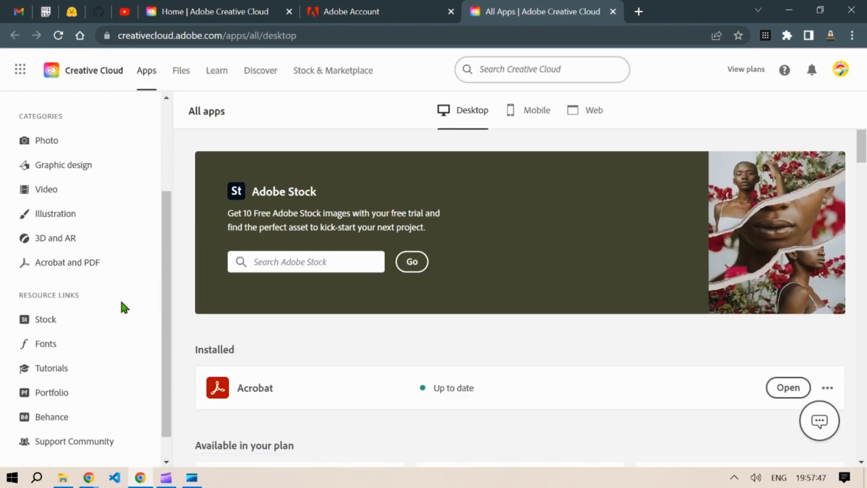
pyautogui.scroll(4, 119, 310)
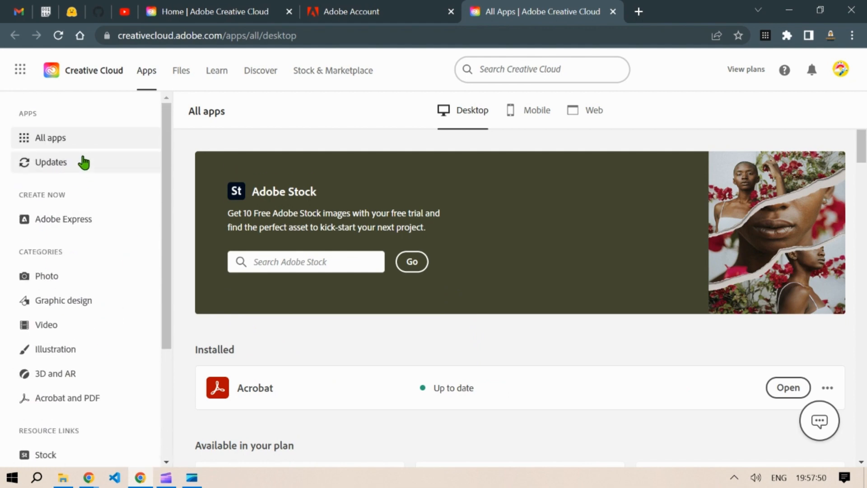
pyautogui.scroll(-5, 506, 239)
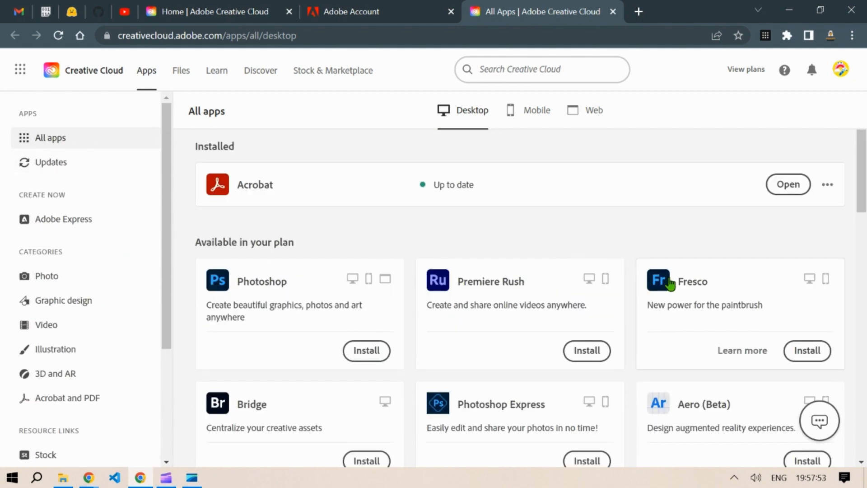
pyautogui.scroll(-5, 680, 267)
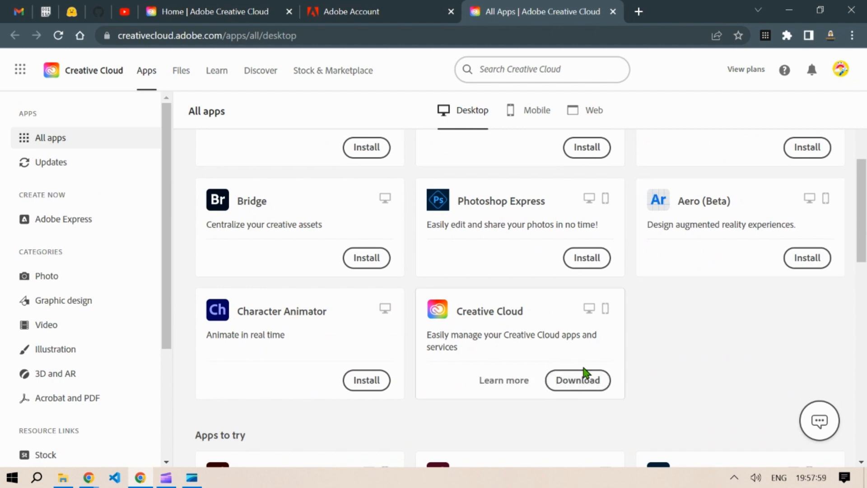
pyautogui.click(580, 381)
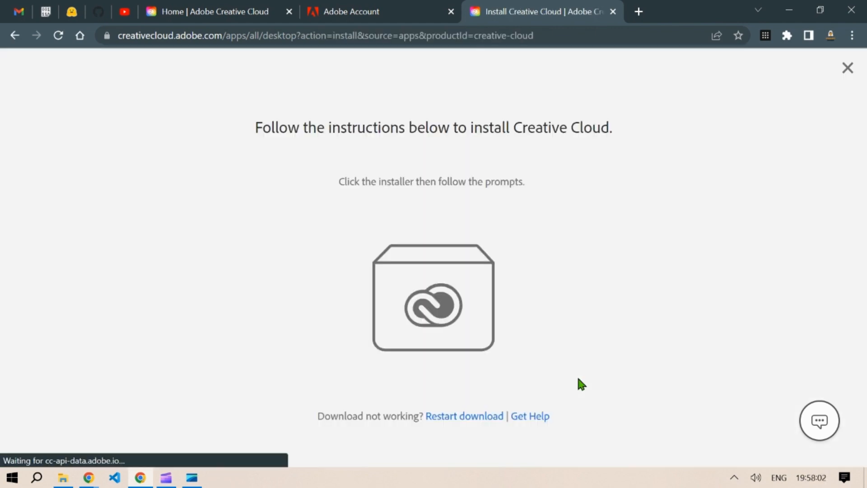
pyautogui.click(105, 196)
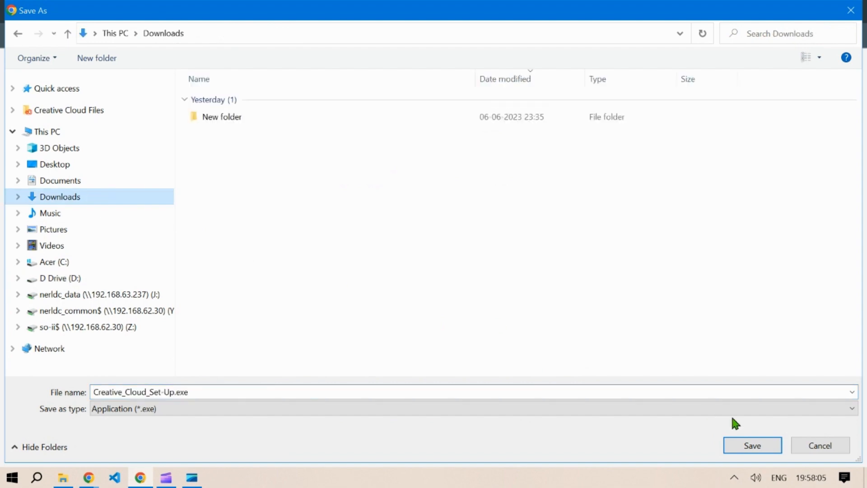
pyautogui.click(759, 444)
# Run the downloaded Creative Cloud installer in a maximized window and continue past its account authentication page.
pyautogui.click(94, 449)
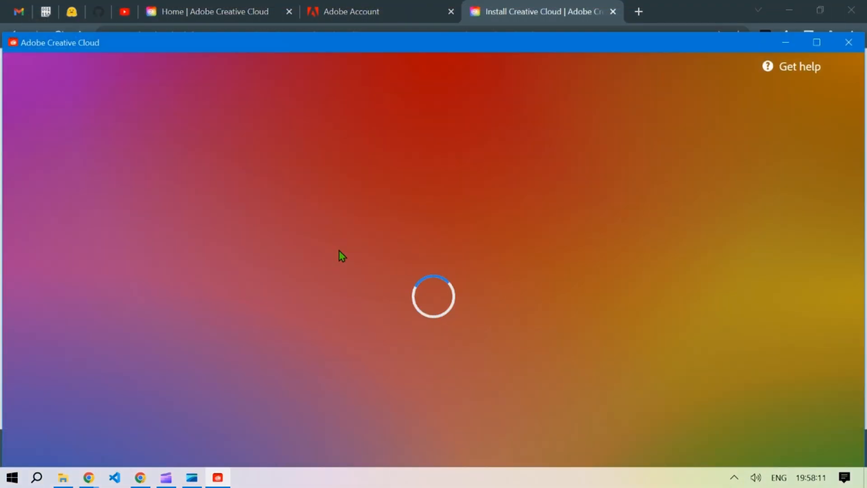
pyautogui.doubleClick(414, 40)
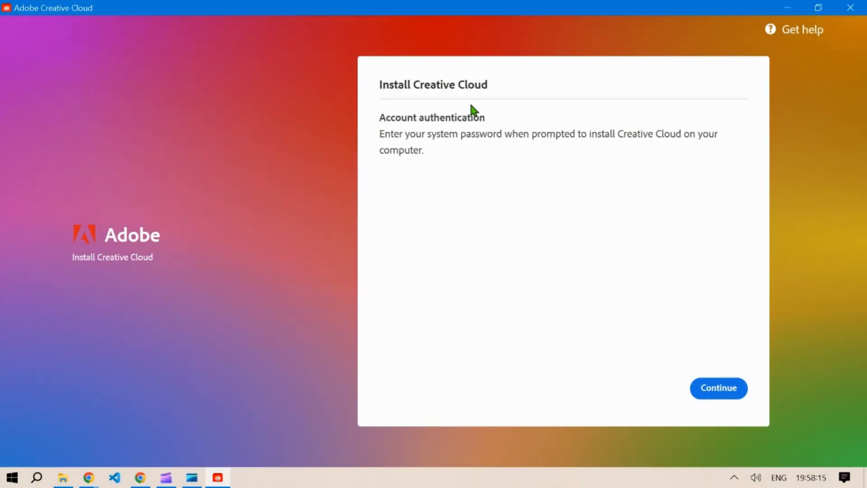
pyautogui.click(720, 388)
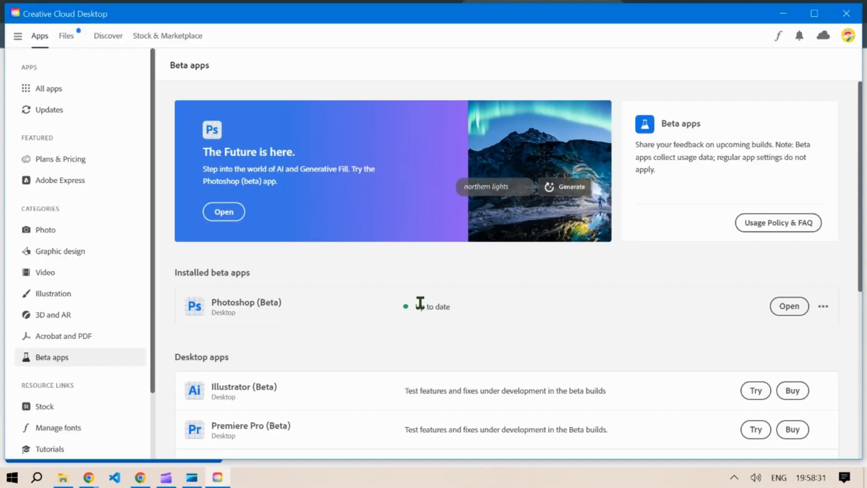
# Maximize Creative Cloud Desktop and launch Photoshop (Beta) from the installed beta apps.
pyautogui.doubleClick(454, 23)
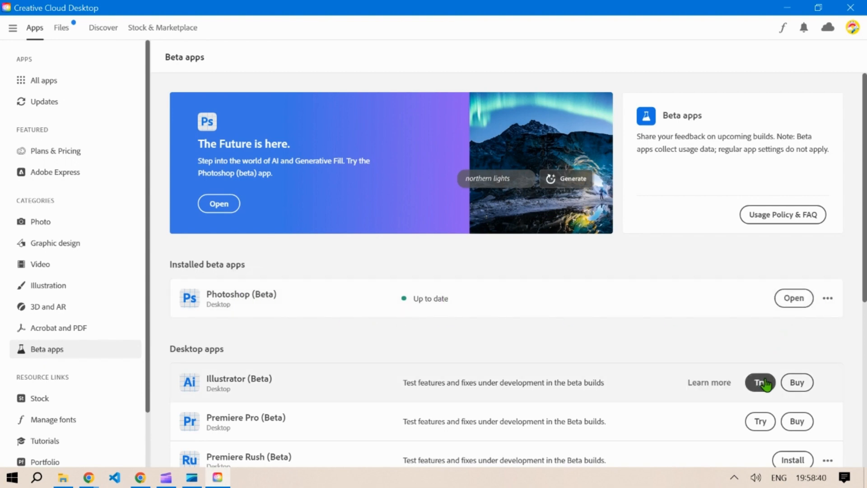
pyautogui.click(799, 300)
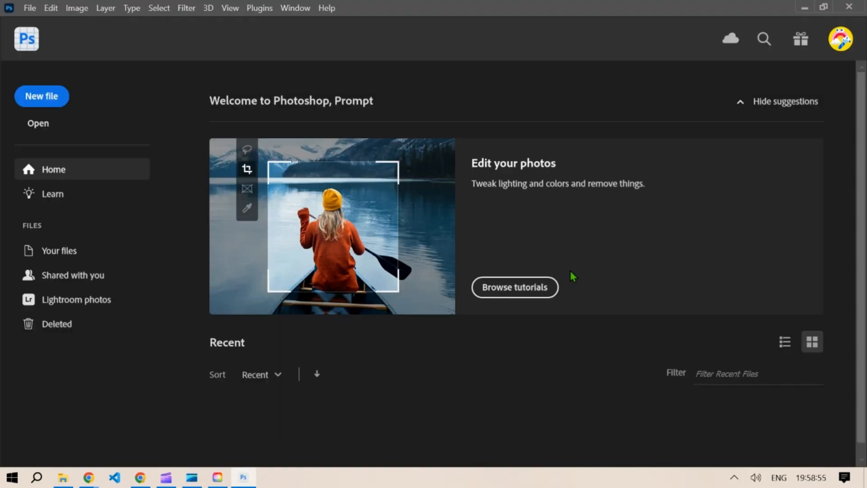
pyautogui.click(31, 9)
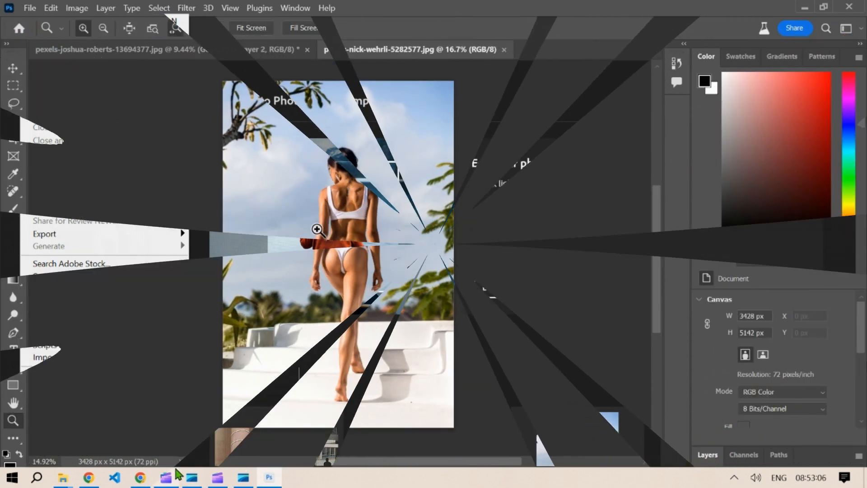
# Extend the canvas on all sides of the white-stairs photo to 12608 x 8778 px with the Crop tool.
pyautogui.moveTo(403, 144); pyautogui.dragTo(457, 113)
pyautogui.moveTo(227, 367); pyautogui.dragTo(201, 378)
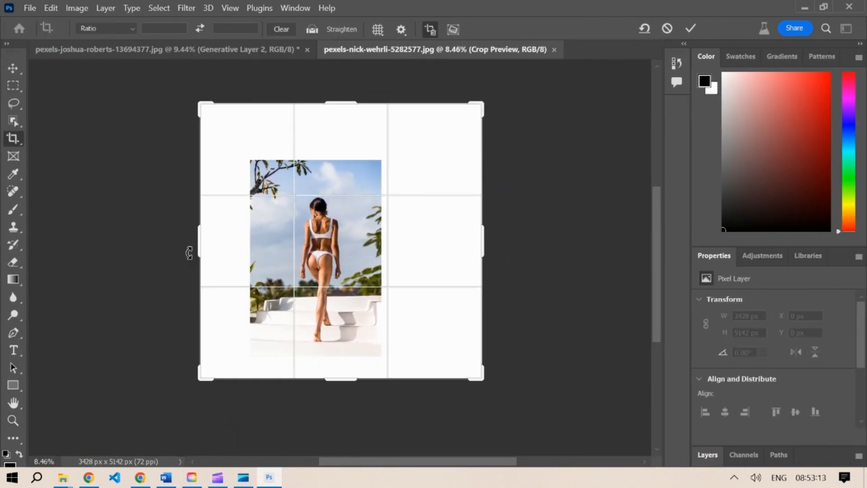
pyautogui.moveTo(197, 247); pyautogui.dragTo(136, 246)
pyautogui.moveTo(543, 244); pyautogui.dragTo(582, 242)
pyautogui.moveTo(344, 101); pyautogui.dragTo(344, 81)
pyautogui.moveTo(343, 397); pyautogui.dragTo(344, 407)
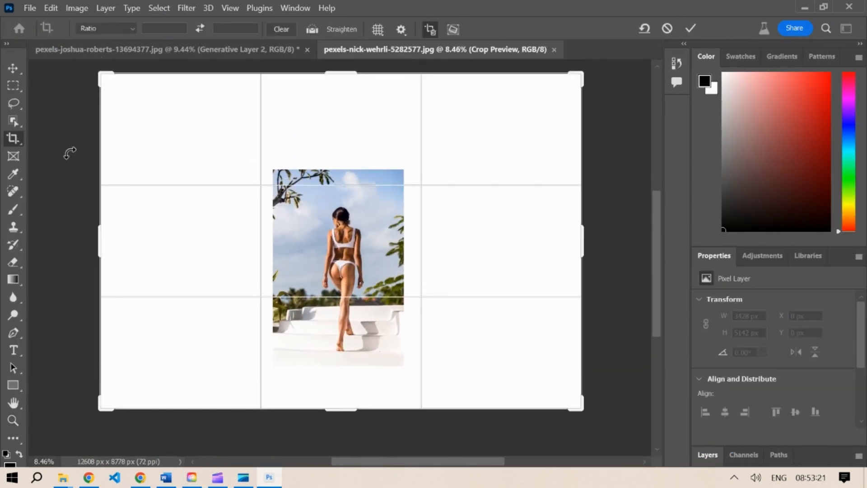
pyautogui.click(13, 69)
# Select the whole canvas minus the photo's inner area and run Generative Fill on the blank border without a prompt.
pyautogui.hotkey('ctrl', 'a')
pyautogui.press('m')
pyautogui.moveTo(277, 175); pyautogui.dragTo(396, 359)
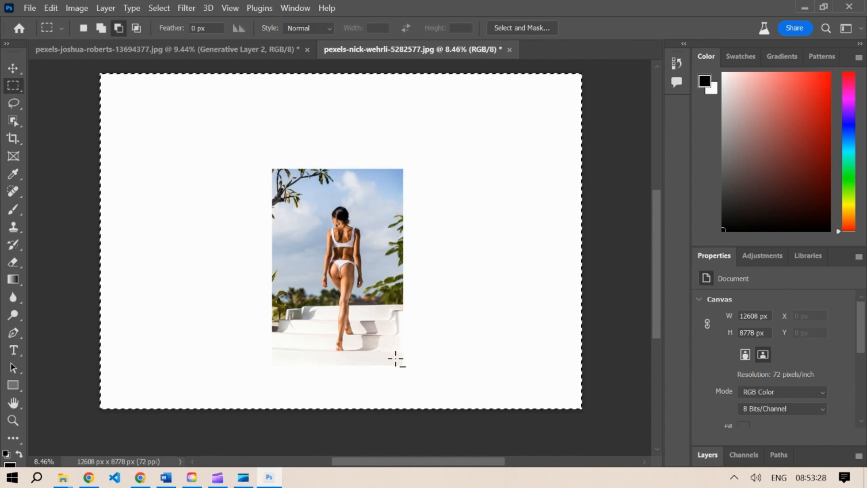
pyautogui.click(235, 427)
pyautogui.click(438, 427)
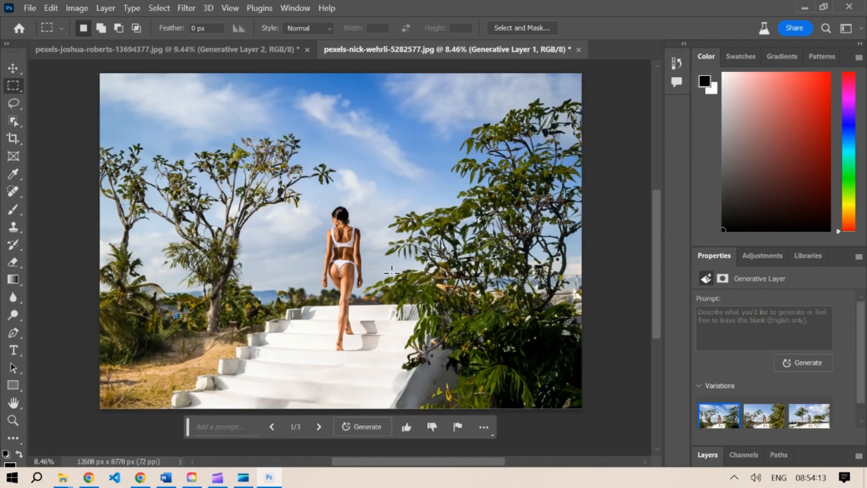
# Enlarge the canvas of the extended stairs image again with the Crop tool, to 17630 x 12506 px.
pyautogui.press('z')
pyautogui.moveTo(392, 273); pyautogui.dragTo(415, 256)
pyautogui.moveTo(416, 256); pyautogui.dragTo(385, 245)
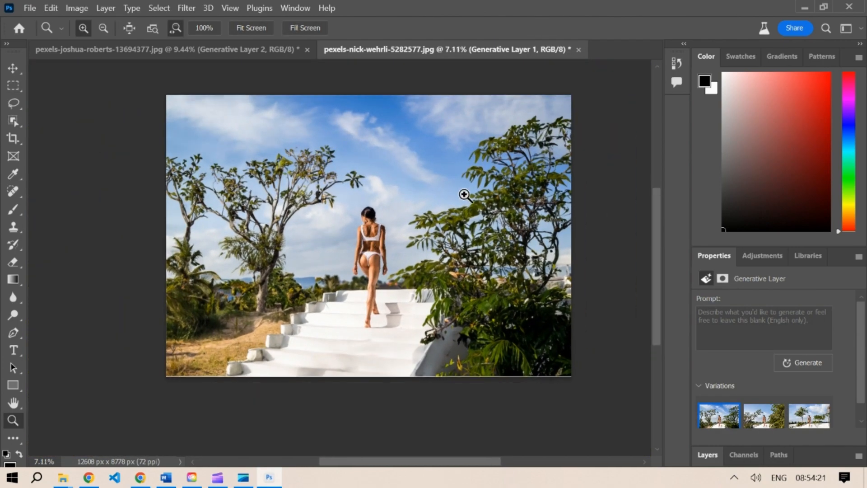
pyautogui.moveTo(464, 194); pyautogui.dragTo(372, 243)
pyautogui.press('c')
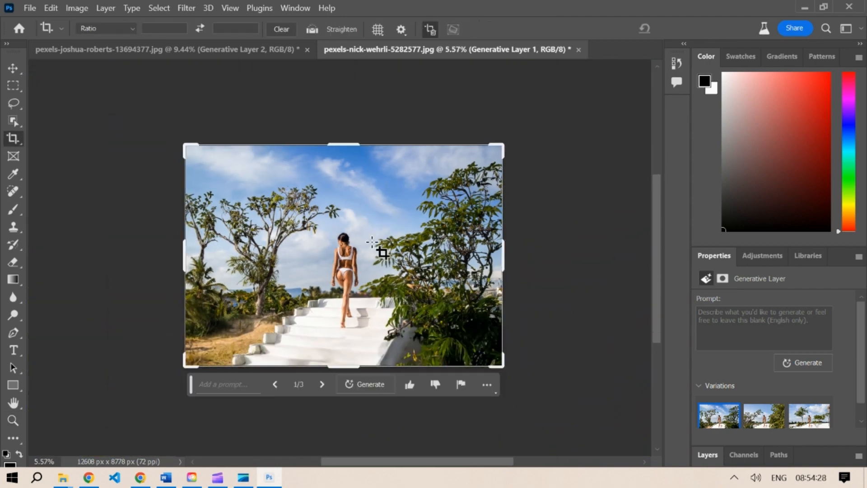
pyautogui.moveTo(504, 144); pyautogui.dragTo(538, 118)
pyautogui.moveTo(152, 392); pyautogui.dragTo(120, 413)
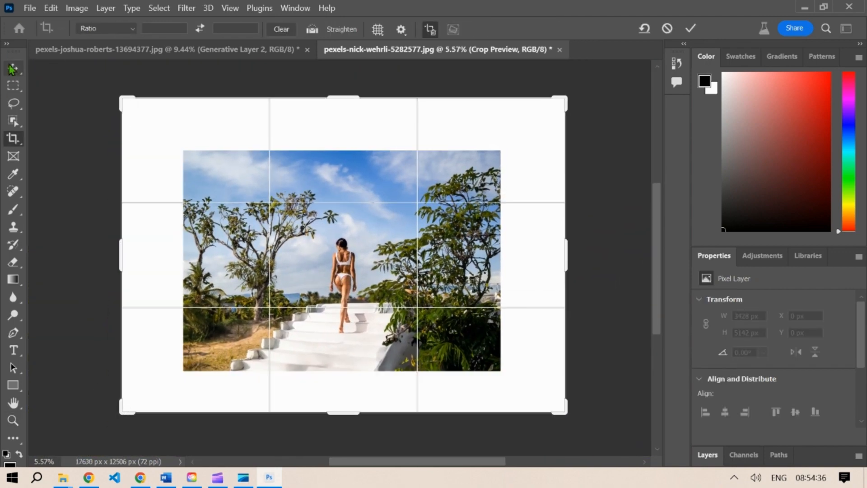
# Select the new outer border, overlapping the existing image edges slightly, and generate its content with an empty prompt.
pyautogui.press('m')
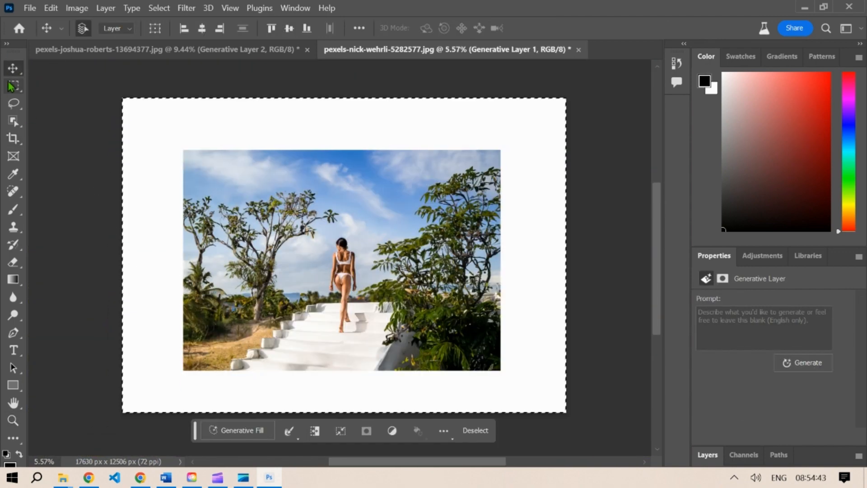
pyautogui.moveTo(190, 157); pyautogui.dragTo(493, 365)
pyautogui.click(238, 428)
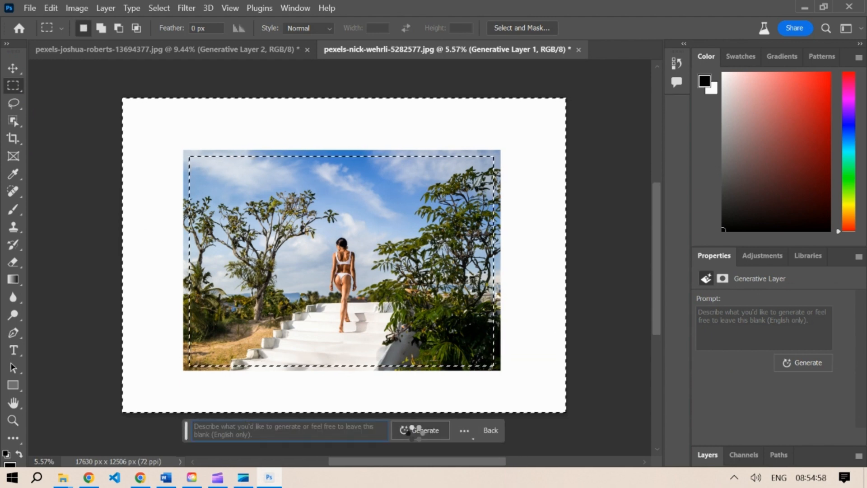
pyautogui.click(420, 430)
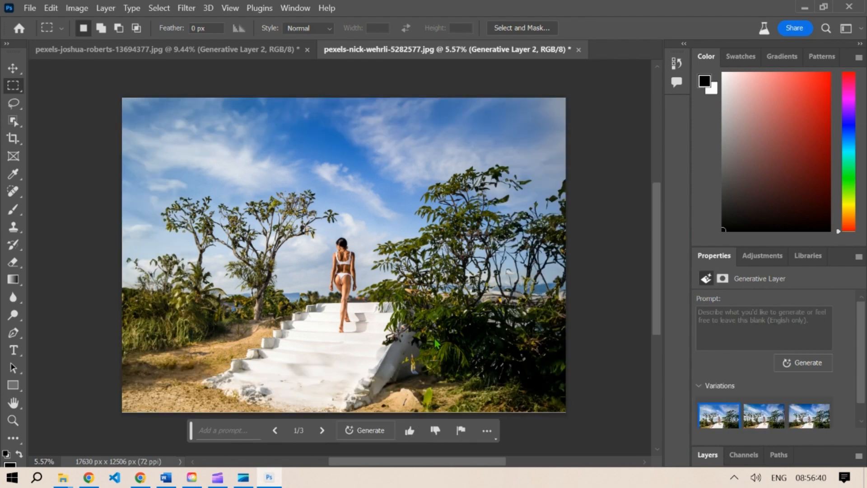
# Inspect the generated image up close around the woman, the stairs and the surrounding areas.
pyautogui.press('z')
pyautogui.moveTo(345, 302); pyautogui.dragTo(403, 316)
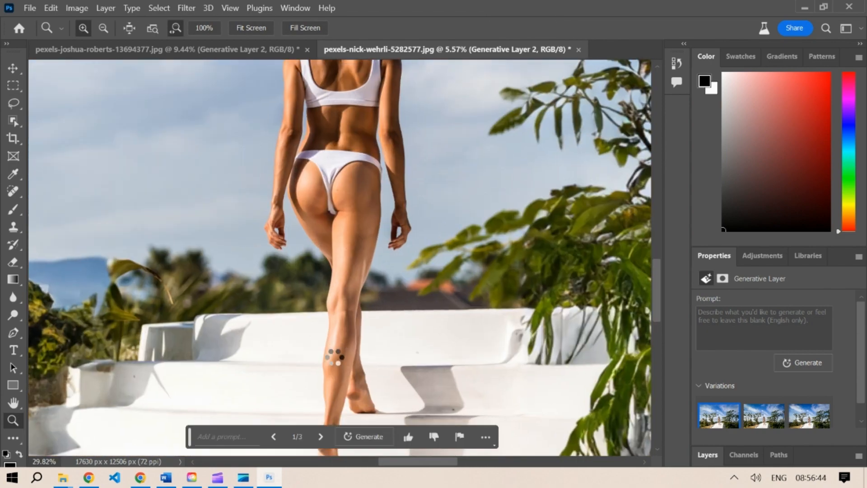
pyautogui.moveTo(418, 353); pyautogui.dragTo(333, 362)
pyautogui.press('m')
pyautogui.click(13, 403)
pyautogui.moveTo(100, 368); pyautogui.dragTo(165, 318)
pyautogui.moveTo(613, 227); pyautogui.dragTo(546, 348)
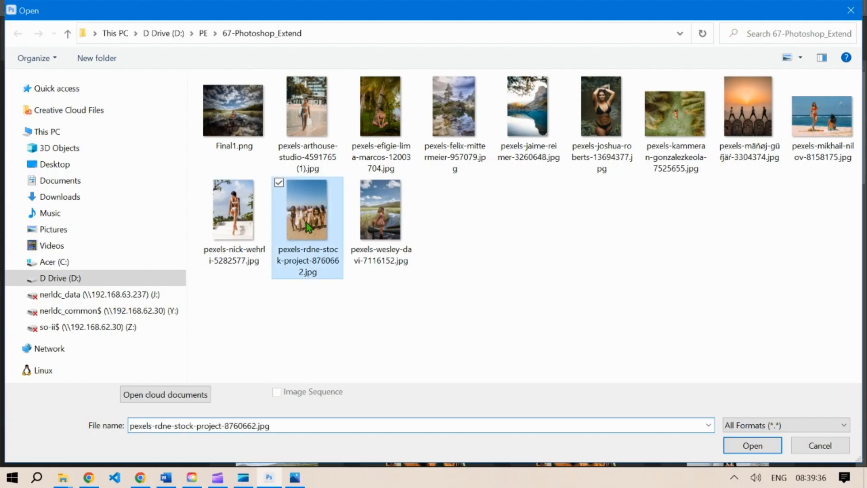
# Open pexels-rdne-stock-project-8760662.jpg and extend its canvas upward and to the right to 6568 x 7019 px.
pyautogui.press('Return')
pyautogui.press('c')
pyautogui.moveTo(455, 97); pyautogui.dragTo(528, 65)
pyautogui.moveTo(445, 215); pyautogui.dragTo(441, 226)
pyautogui.click(565, 240)
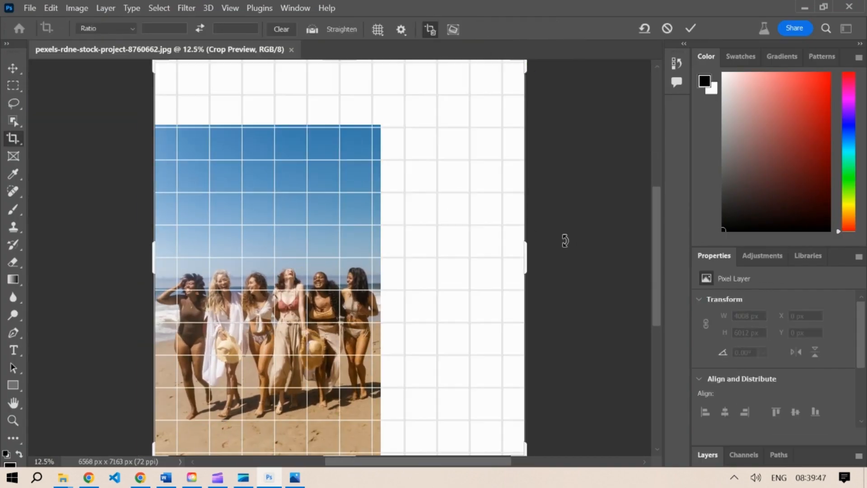
pyautogui.click(13, 69)
# Extend the beach group photo's canvas on all sides with the Crop tool to 12014 x 8516 px.
pyautogui.hotkey('ctrl', 'space')
pyautogui.moveTo(77, 221); pyautogui.dragTo(75, 221)
pyautogui.press('c')
pyautogui.click(275, 281)
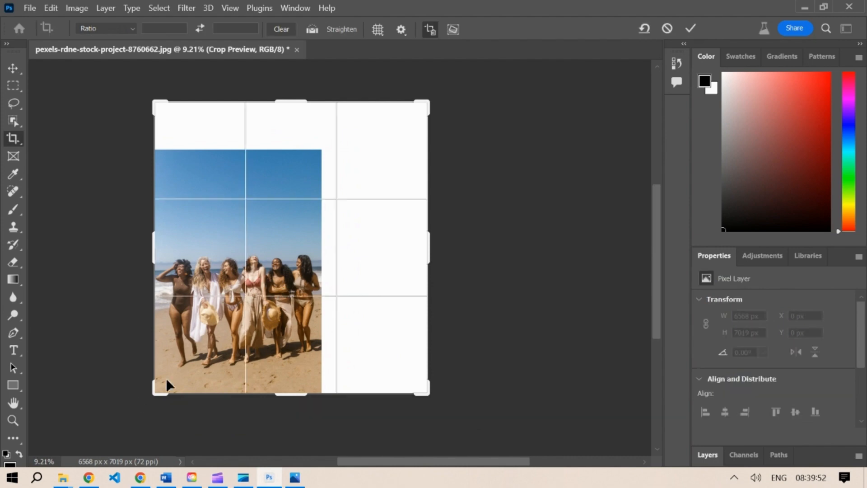
pyautogui.moveTo(155, 392); pyautogui.dragTo(119, 425)
pyautogui.moveTo(116, 248); pyautogui.dragTo(72, 248)
pyautogui.moveTo(510, 248); pyautogui.dragTo(533, 244)
pyautogui.click(13, 69)
# Select the blank border with a slight overlap onto the group photo, generate its content with an empty prompt, and choose the third variation.
pyautogui.hotkey('ctrl', 'a')
pyautogui.press('m')
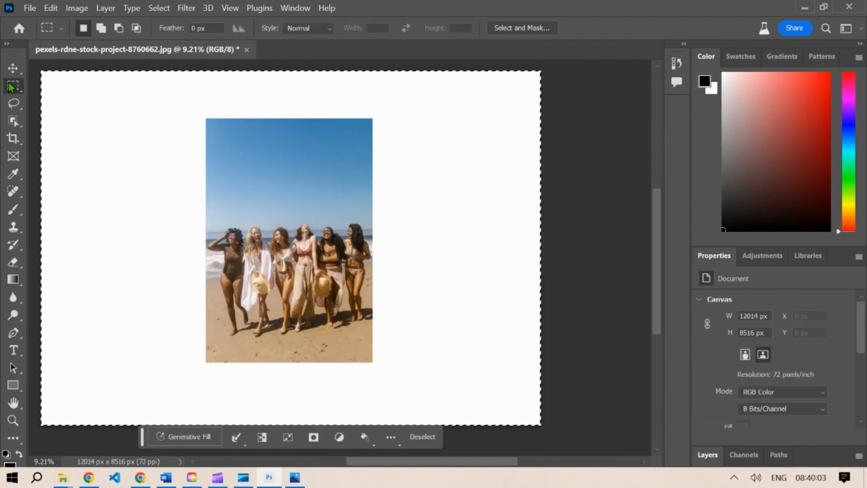
pyautogui.moveTo(212, 129); pyautogui.dragTo(368, 361)
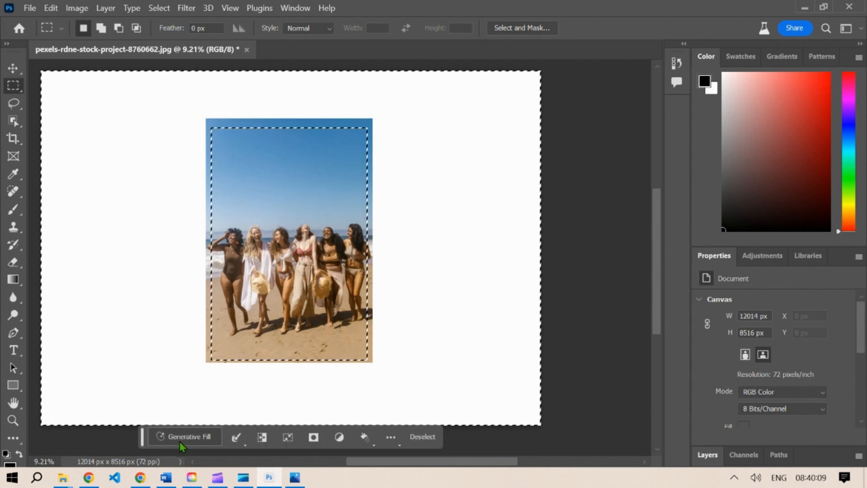
pyautogui.click(179, 440)
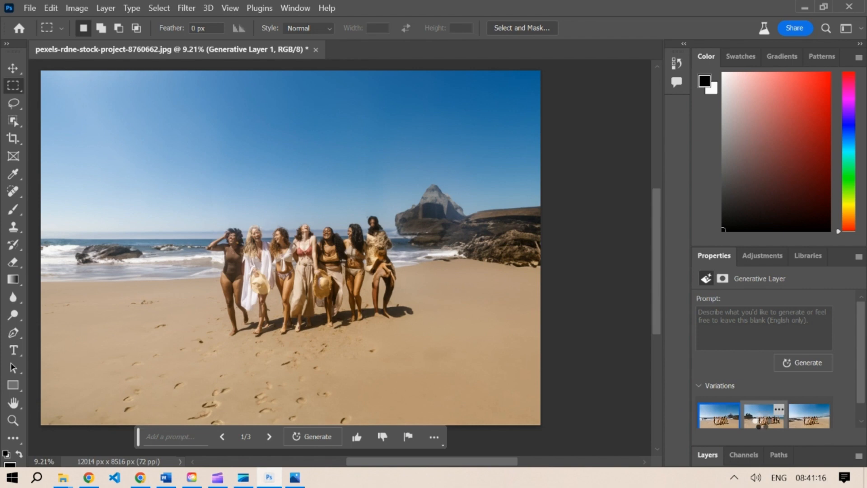
pyautogui.click(758, 423)
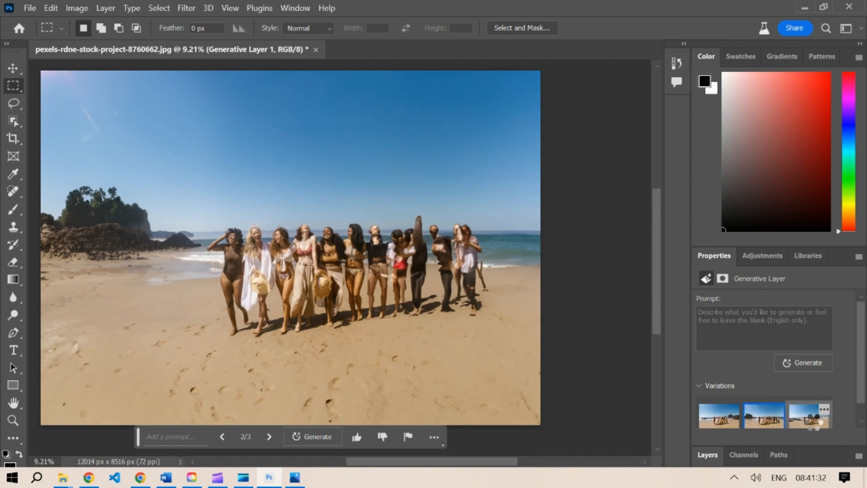
pyautogui.click(815, 424)
# View the original group photo from the 67-Photoshop_Extend folder up close to compare the people, and return to Photoshop.
pyautogui.click(63, 477)
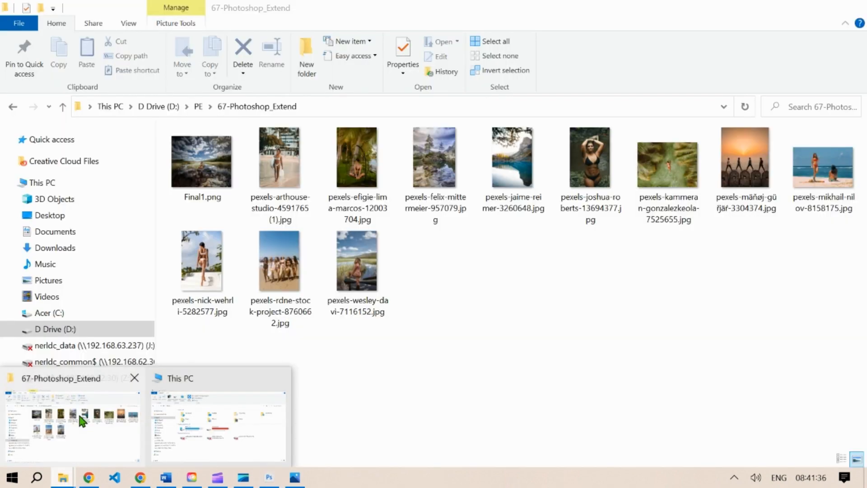
pyautogui.click(77, 411)
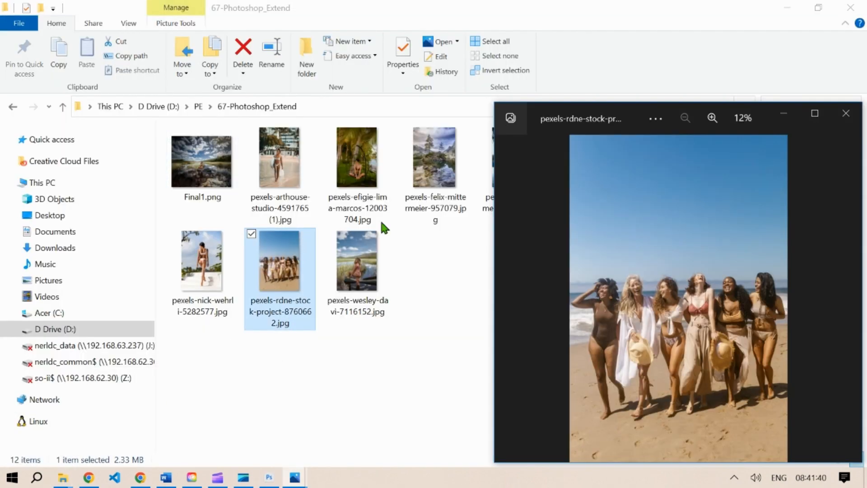
pyautogui.scroll(2, 558, 272)
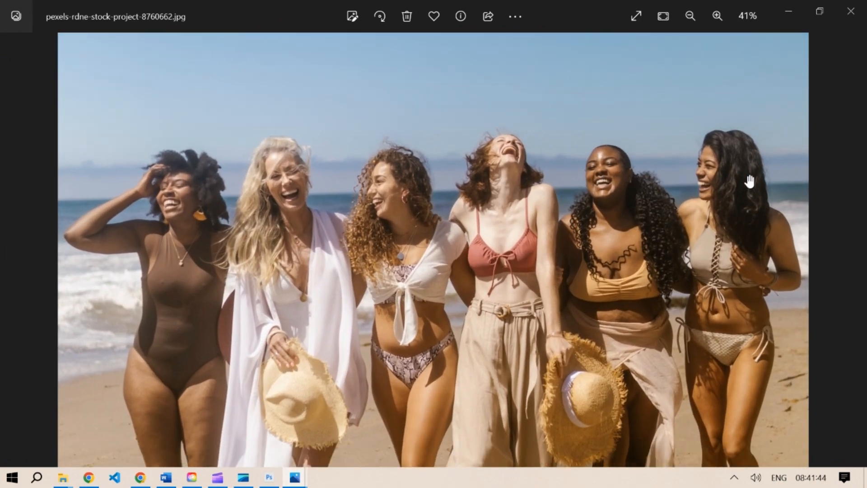
pyautogui.click(268, 479)
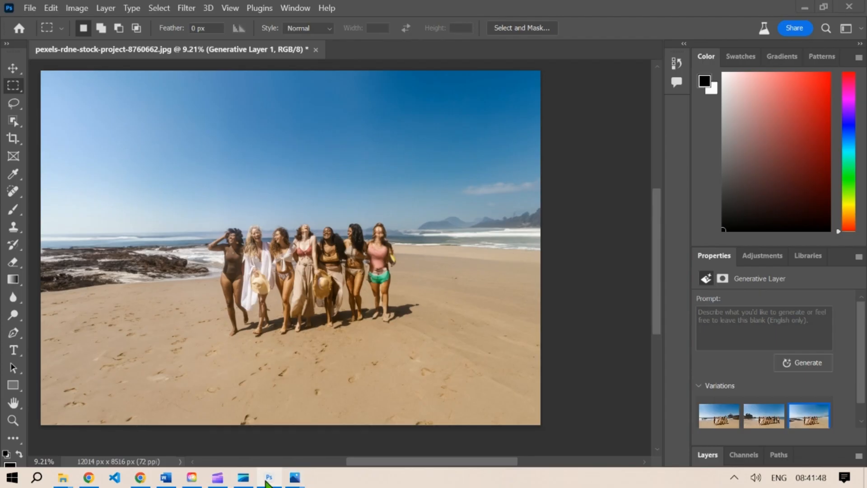
pyautogui.click(268, 481)
pyautogui.click(268, 482)
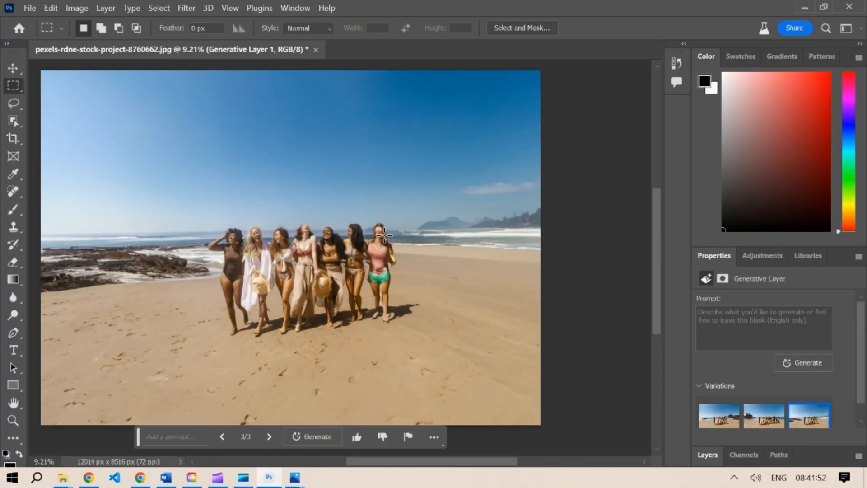
# Lasso the extra generated woman in the pink top and remove her with an empty-prompt Generative Fill.
pyautogui.scroll(4, 384, 235)
pyautogui.click(13, 103)
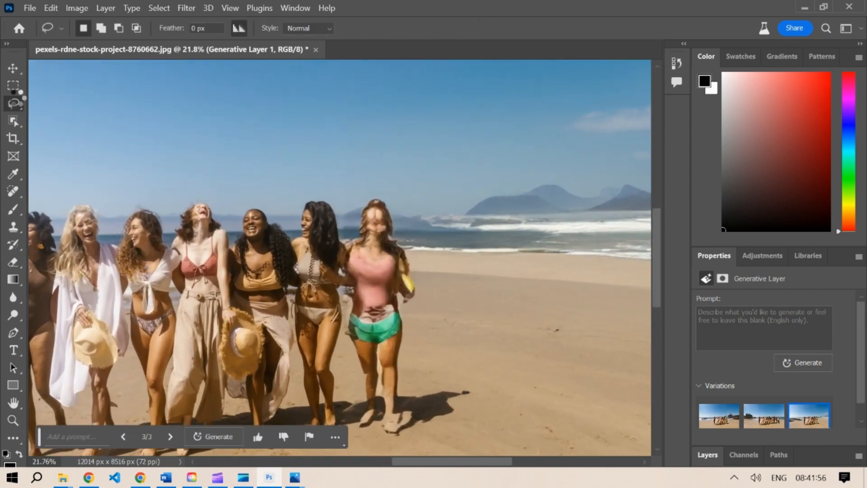
pyautogui.moveTo(348, 193); pyautogui.dragTo(353, 216)
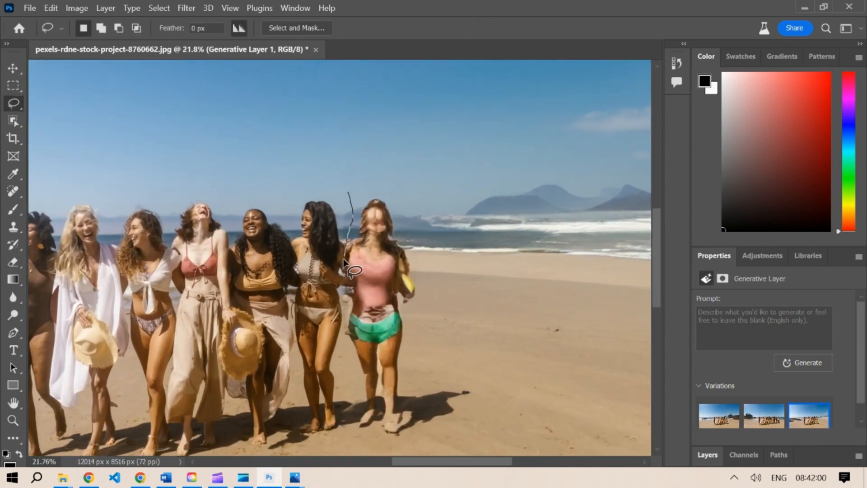
pyautogui.moveTo(391, 444)
pyautogui.mouseDown()
pyautogui.moveTo(381, 170)
pyautogui.moveTo(355, 183)
pyautogui.mouseUp()
pyautogui.scroll(-2, 525, 228)
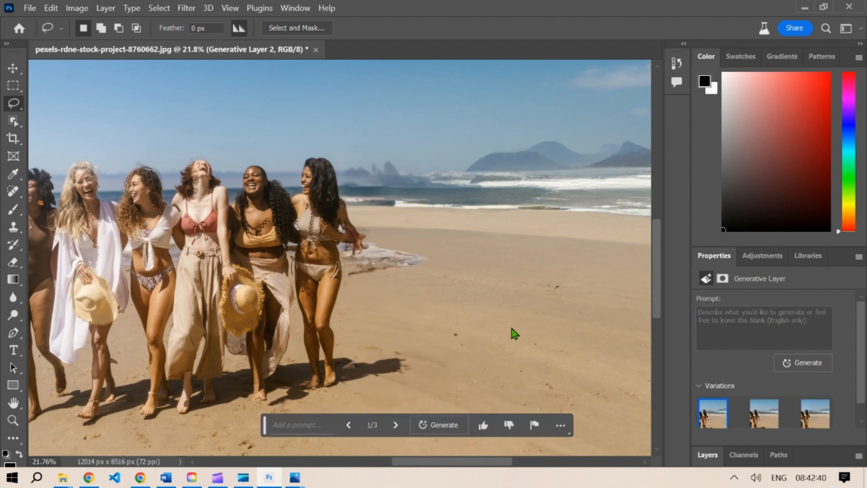
pyautogui.scroll(2, 361, 234)
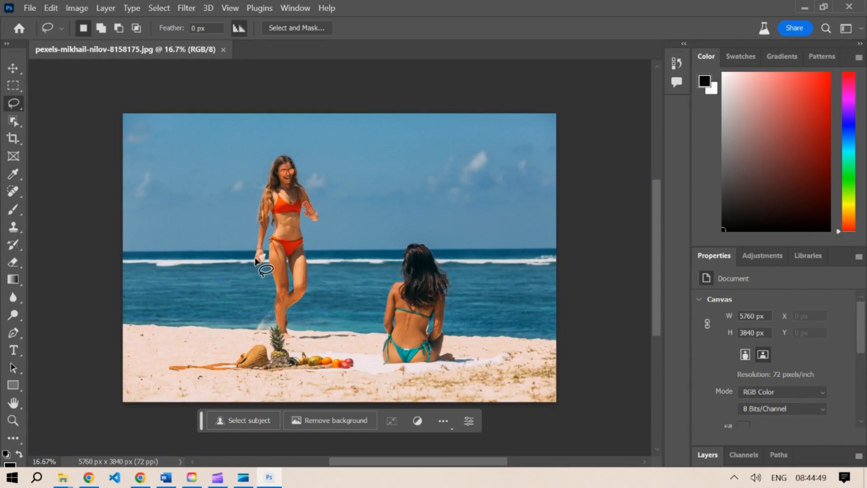
# Extend the canvas of the beach photo with two women on all sides to 11110 x 7496 px using the Crop tool.
pyautogui.press('z')
pyautogui.moveTo(439, 278); pyautogui.dragTo(400, 276)
pyautogui.press('c')
pyautogui.moveTo(490, 209); pyautogui.dragTo(535, 177)
pyautogui.moveTo(261, 373); pyautogui.dragTo(222, 394)
pyautogui.moveTo(548, 275); pyautogui.dragTo(531, 270)
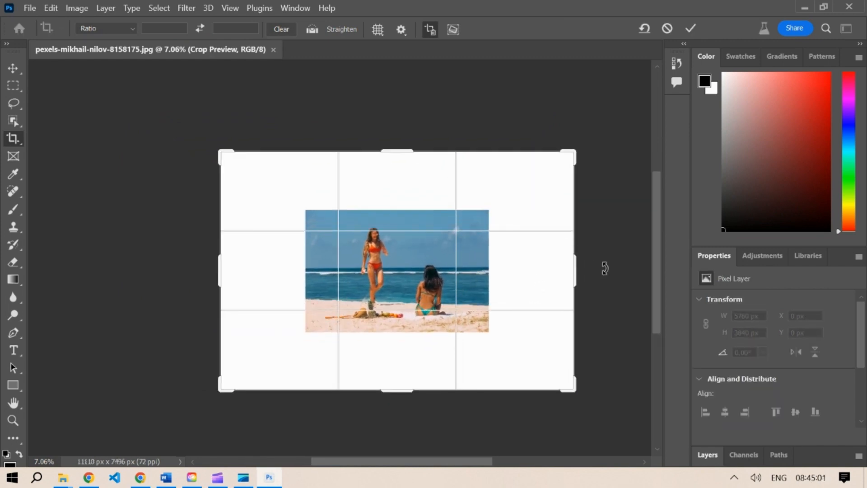
pyautogui.press('v')
# Select the blank border slightly overlapping the two-women photo, generate its content with an empty prompt, and choose the second variation.
pyautogui.hotkey('ctrl', 'a')
pyautogui.press('m')
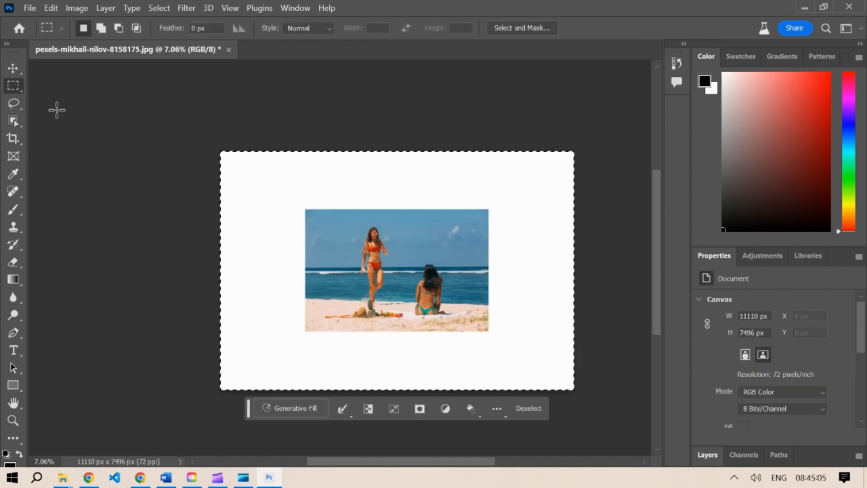
pyautogui.moveTo(308, 212); pyautogui.dragTo(486, 329)
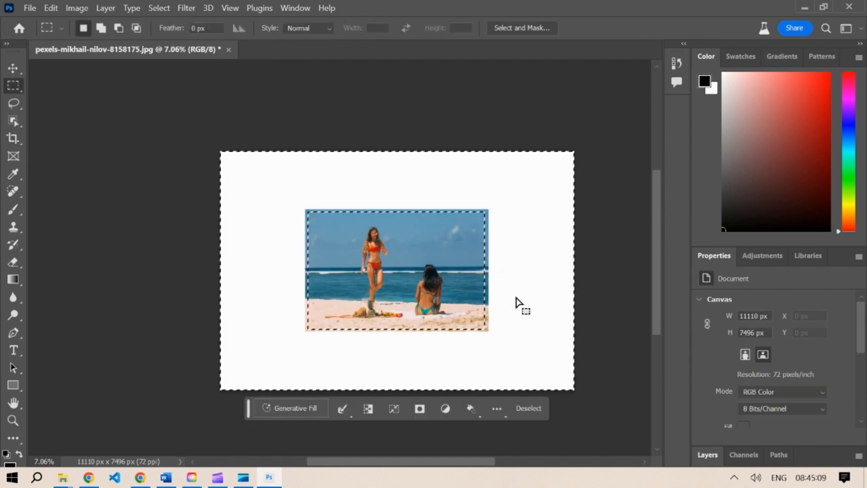
pyautogui.press('z')
pyautogui.moveTo(518, 304); pyautogui.dragTo(553, 309)
pyautogui.press('m')
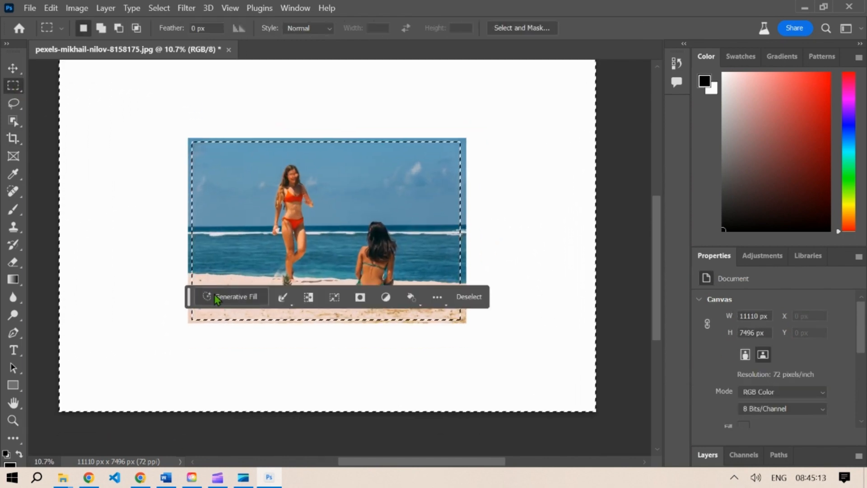
pyautogui.click(212, 427)
pyautogui.click(410, 429)
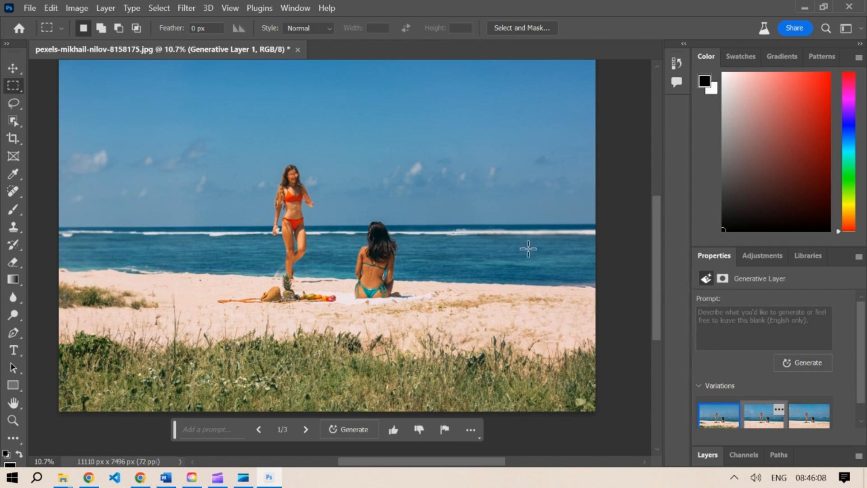
pyautogui.scroll(1, 529, 249)
pyautogui.scroll(1, 329, 158)
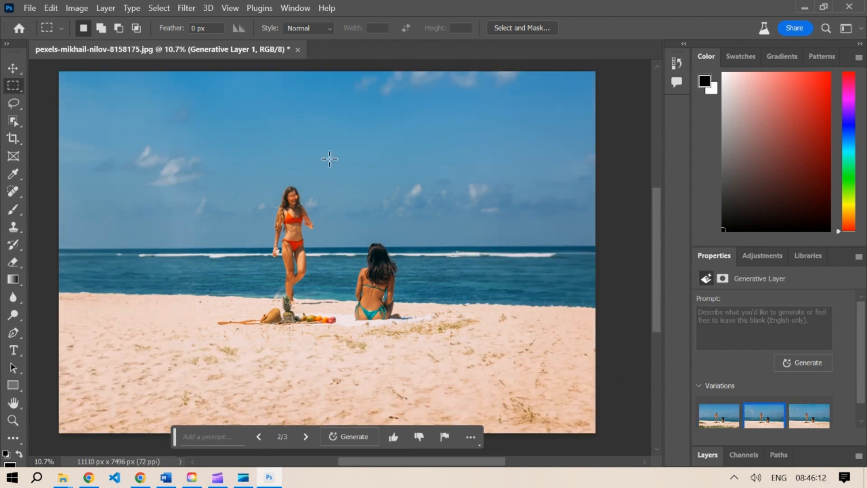
# Lasso a broad area of sky above the standing woman and fill it using Generative Fill with the prompt "Clouds".
pyautogui.click(14, 105)
pyautogui.moveTo(89, 121)
pyautogui.mouseDown()
pyautogui.moveTo(194, 151)
pyautogui.moveTo(362, 130)
pyautogui.mouseUp()
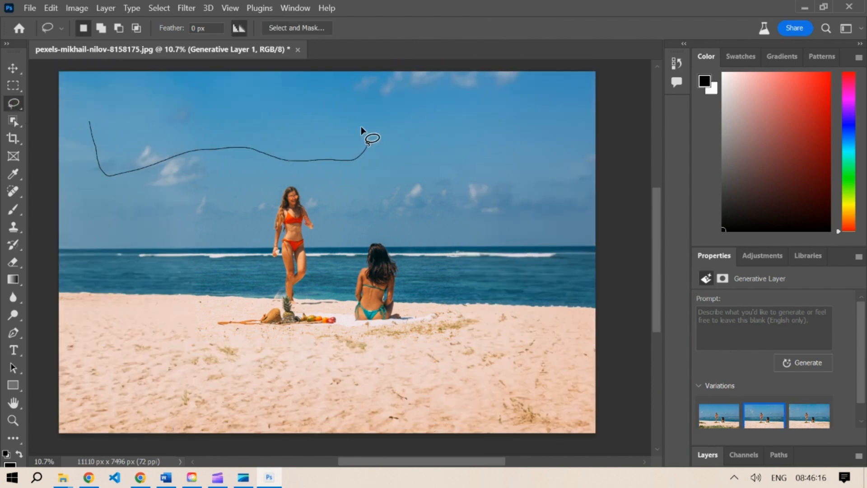
pyautogui.moveTo(98, 141); pyautogui.dragTo(92, 132)
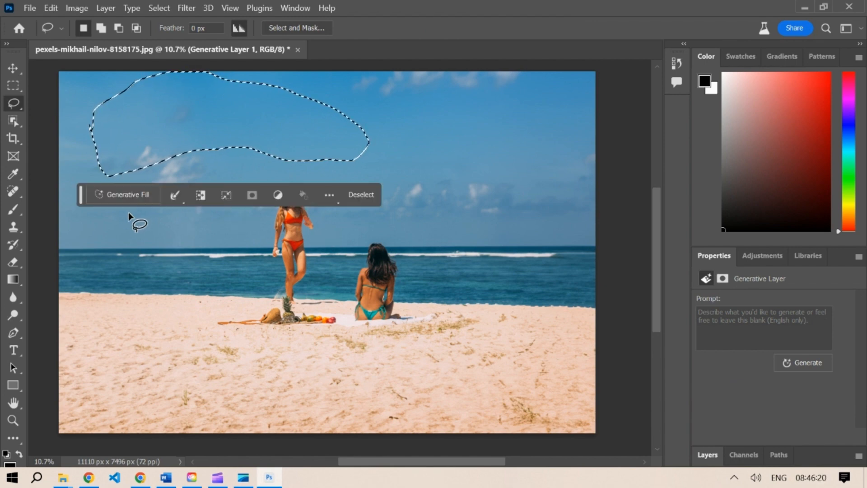
pyautogui.click(129, 194)
pyautogui.write('Clouds')
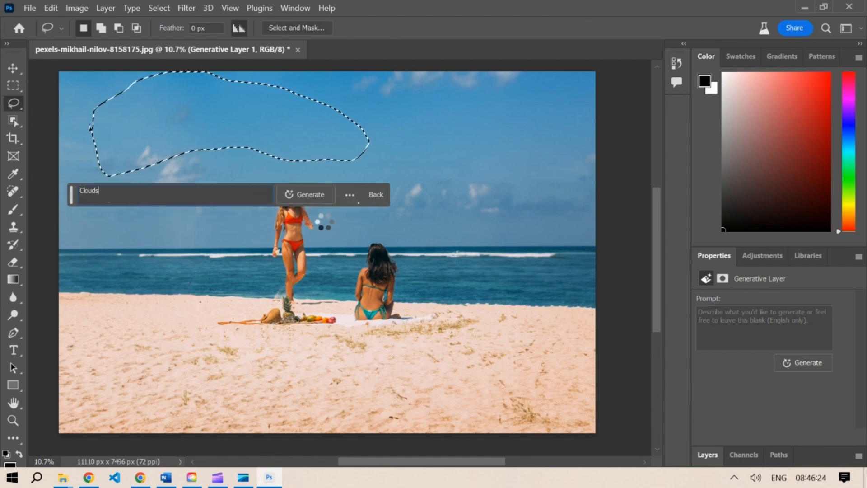
pyautogui.click(321, 194)
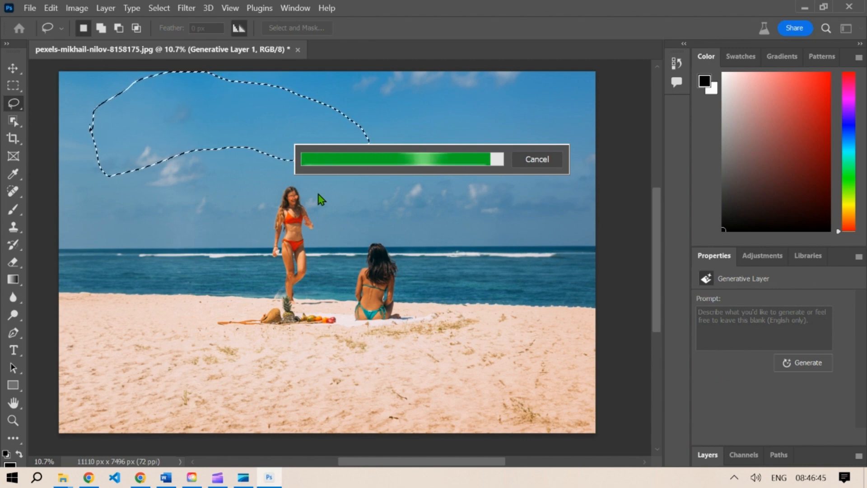
pyautogui.click(321, 194)
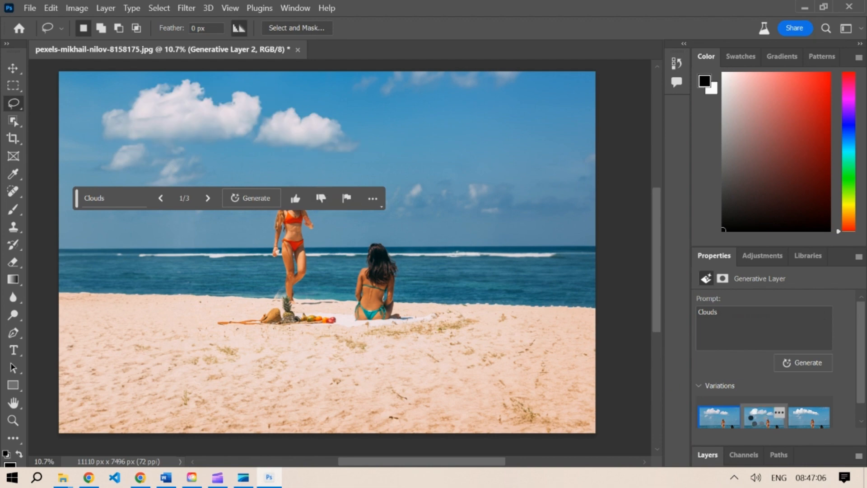
# Compare the three generated cloud variations and return to the first one.
pyautogui.click(753, 416)
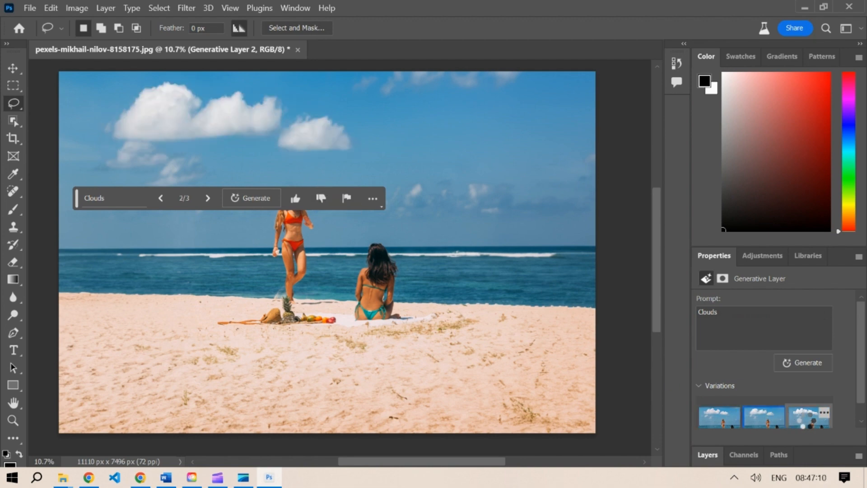
pyautogui.click(806, 421)
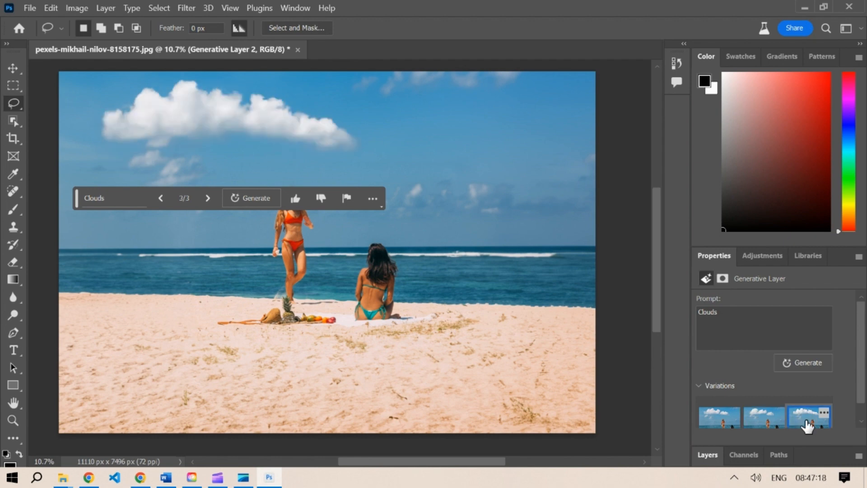
pyautogui.click(718, 418)
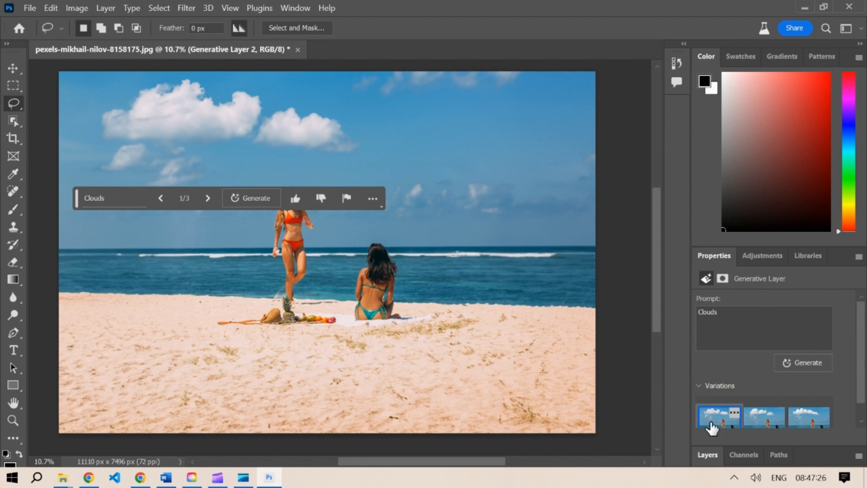
# Lasso a tall, narrow strip of sky reaching the horizon beyond the seated woman and run Generative Fill on it.
pyautogui.moveTo(508, 108); pyautogui.dragTo(506, 192)
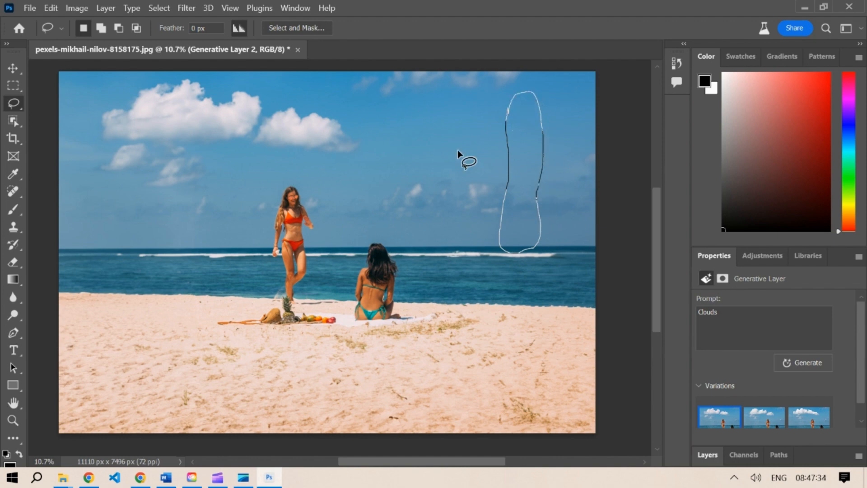
pyautogui.click(389, 270)
pyautogui.press('Return')
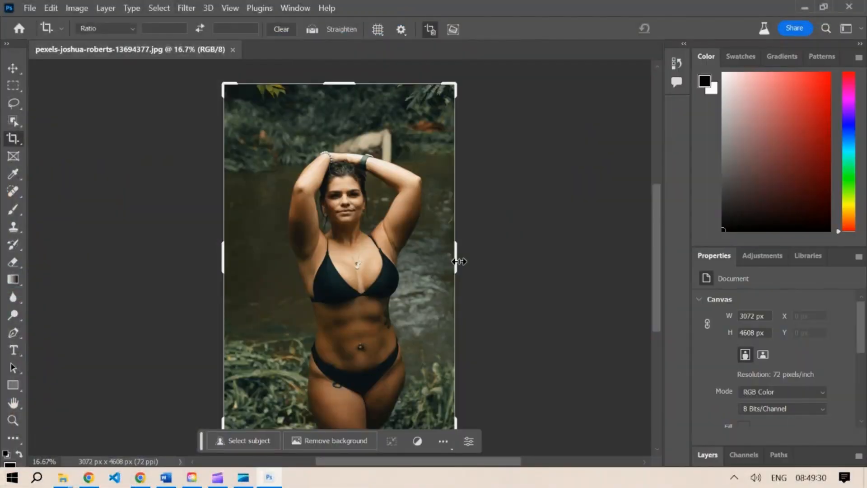
# Extend the canvas of the photo of the woman by the river sideways and upward to 8124 x 5196 px.
pyautogui.moveTo(459, 258); pyautogui.dragTo(569, 264)
pyautogui.moveTo(112, 257); pyautogui.dragTo(44, 244)
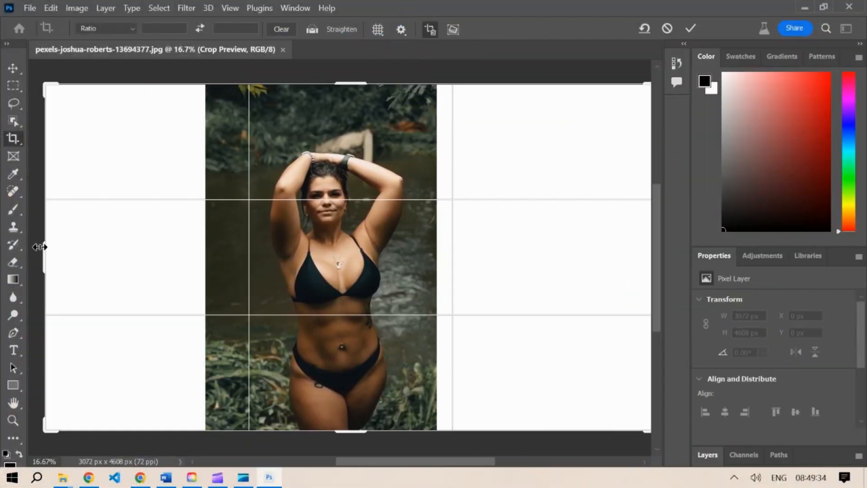
pyautogui.moveTo(349, 82); pyautogui.dragTo(356, 59)
pyautogui.press('Return')
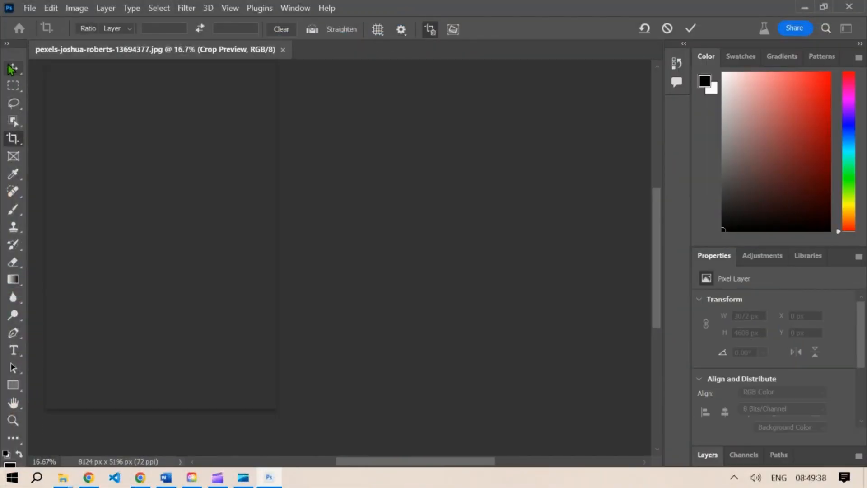
pyautogui.press('z')
pyautogui.hotkey('ctrl', '0')
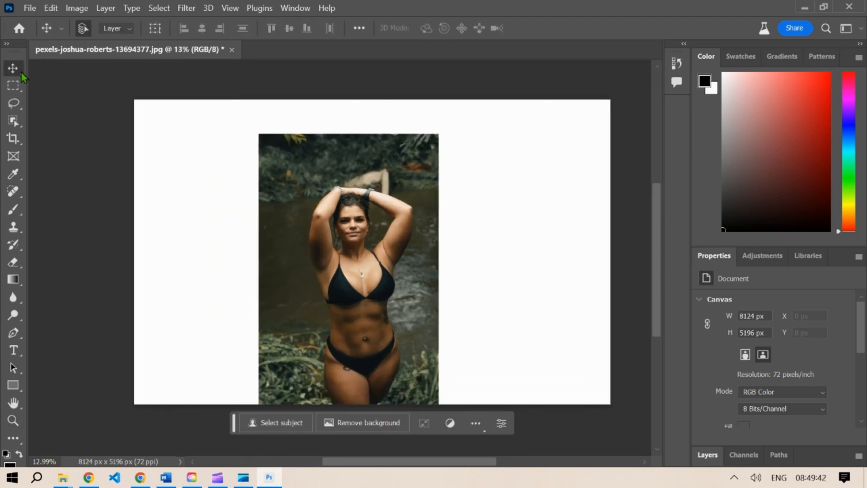
# Select the blank area around the river photo with a slight overlap, generate its content with an empty prompt, and choose the second variation.
pyautogui.hotkey('ctrl', 'a')
pyautogui.press('m')
pyautogui.moveTo(264, 139); pyautogui.dragTo(431, 418)
pyautogui.click(267, 423)
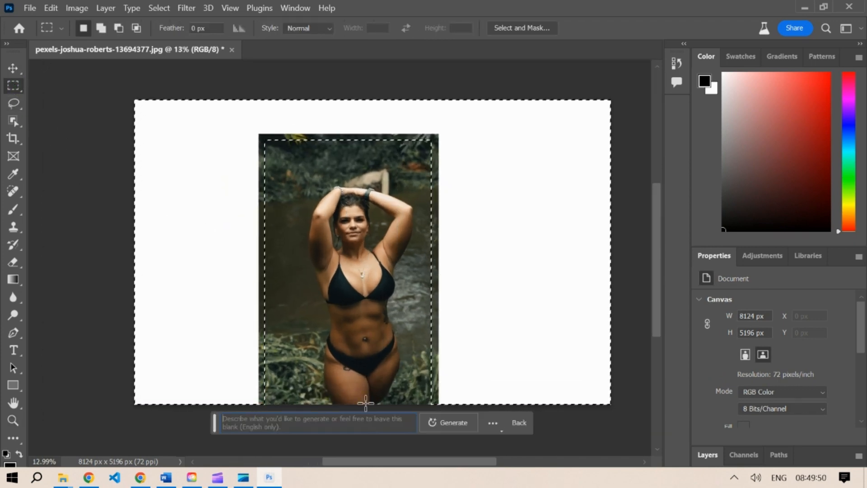
pyautogui.write('zz')
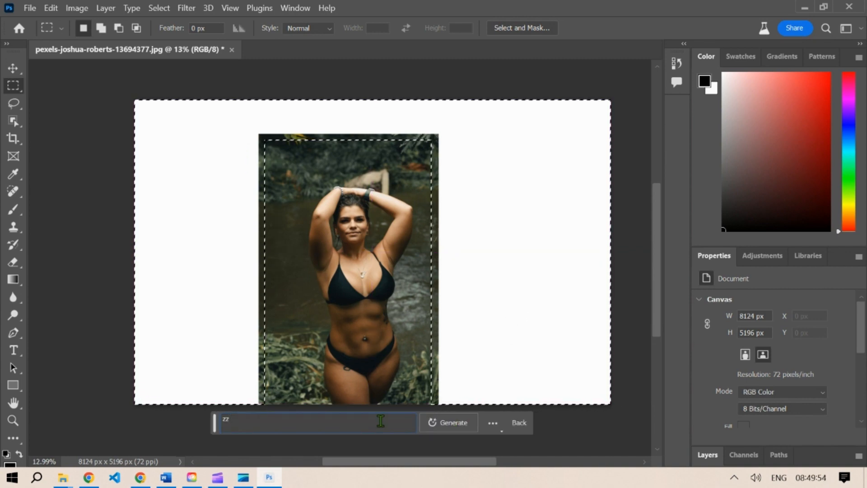
pyautogui.click(454, 423)
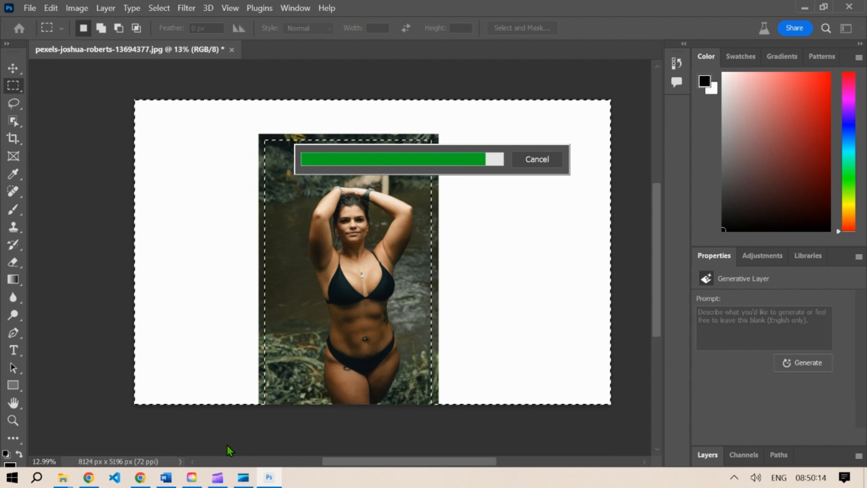
pyautogui.click(764, 418)
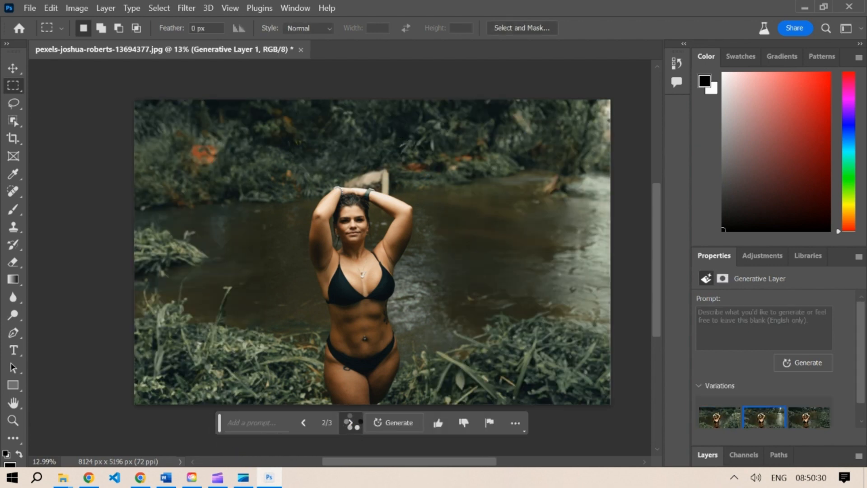
pyautogui.click(351, 422)
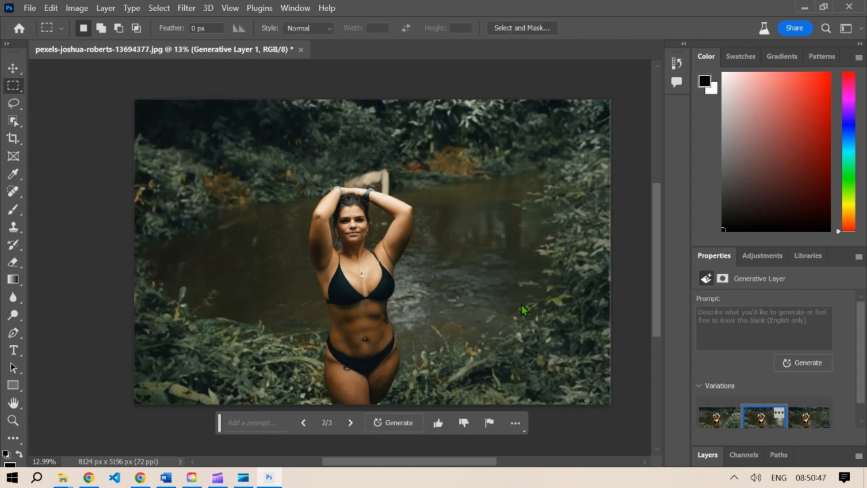
# Enlarge the extended river photo's canvas again at both sides and upward to 11434 x 6145 px with the Crop tool.
pyautogui.click(13, 420)
pyautogui.moveTo(432, 263); pyautogui.dragTo(425, 262)
pyautogui.click(13, 138)
pyautogui.moveTo(225, 256); pyautogui.dragTo(186, 256)
pyautogui.moveTo(601, 151); pyautogui.dragTo(628, 129)
pyautogui.moveTo(413, 462); pyautogui.dragTo(427, 462)
pyautogui.click(13, 68)
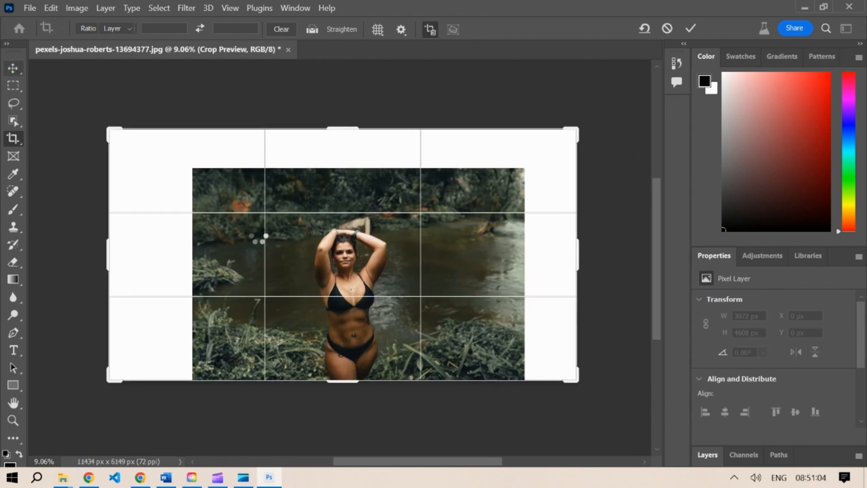
# Select the new blank border, slightly overlapping the extended river image, and generate its content with an empty prompt.
pyautogui.click(13, 86)
pyautogui.hotkey('ctrl', 'a')
pyautogui.moveTo(197, 173); pyautogui.dragTo(520, 383)
pyautogui.click(246, 398)
pyautogui.click(426, 396)
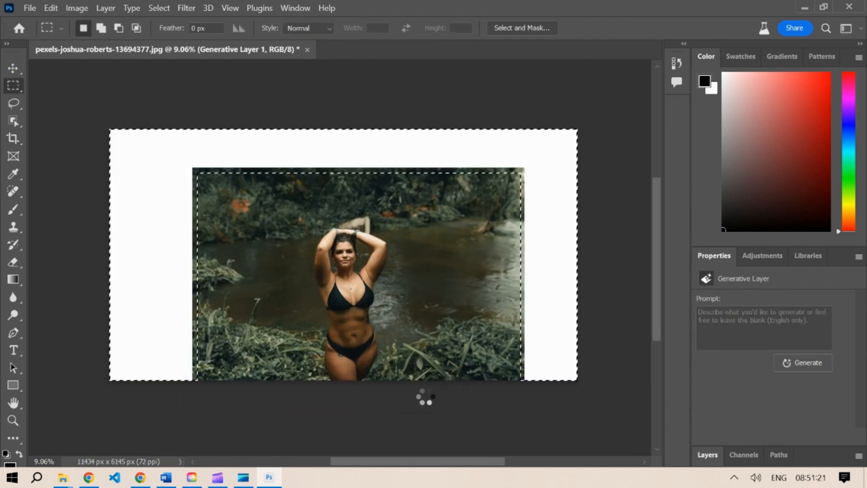